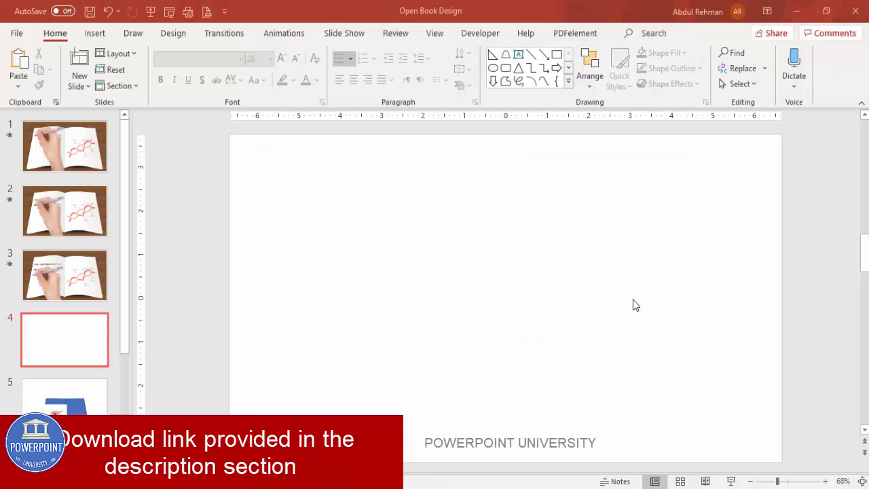
# Switch to the View tab with the blank fourth slide selected.
pyautogui.click(434, 35)
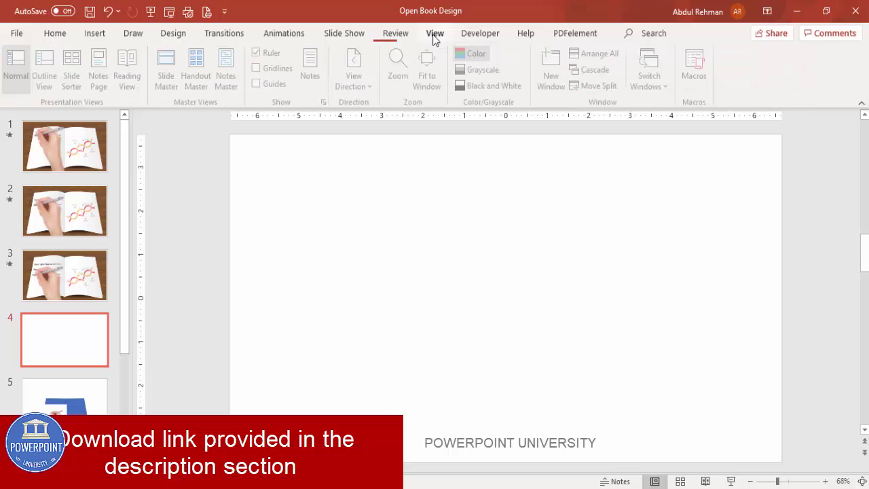
# Turn on the centre guides and draw a trapezoid just left of the slide centre.
pyautogui.click(95, 33)
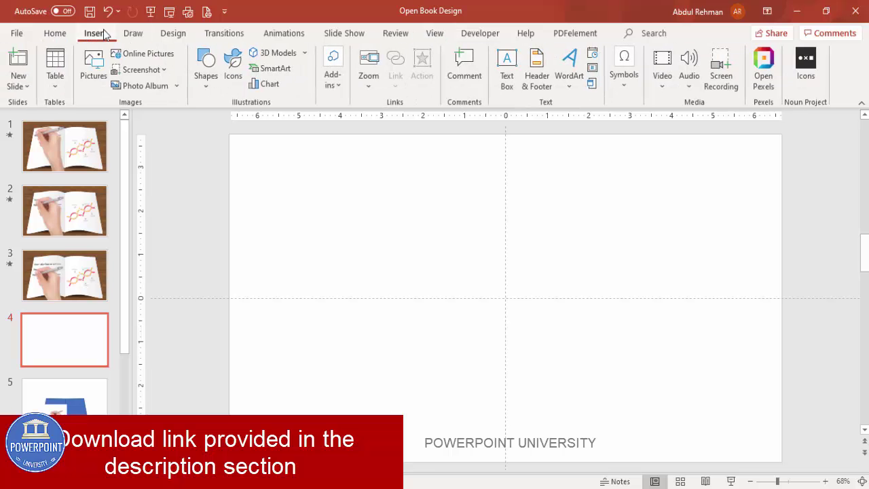
pyautogui.click(215, 84)
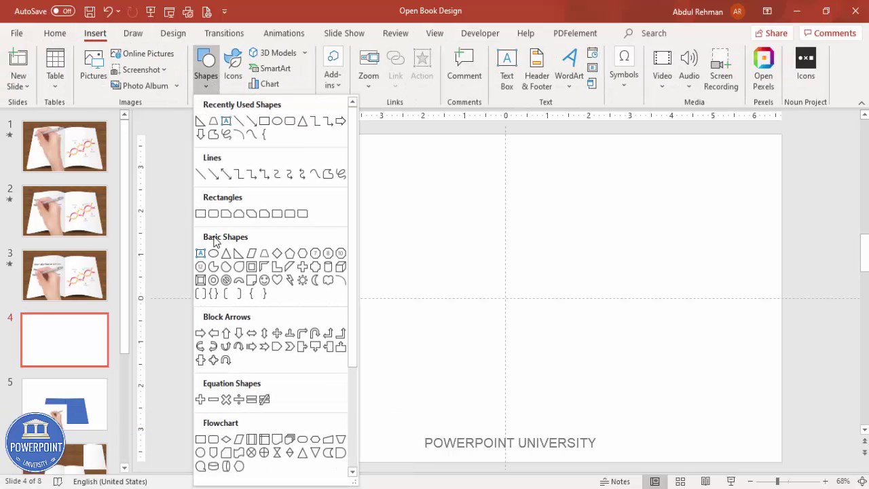
pyautogui.click(265, 255)
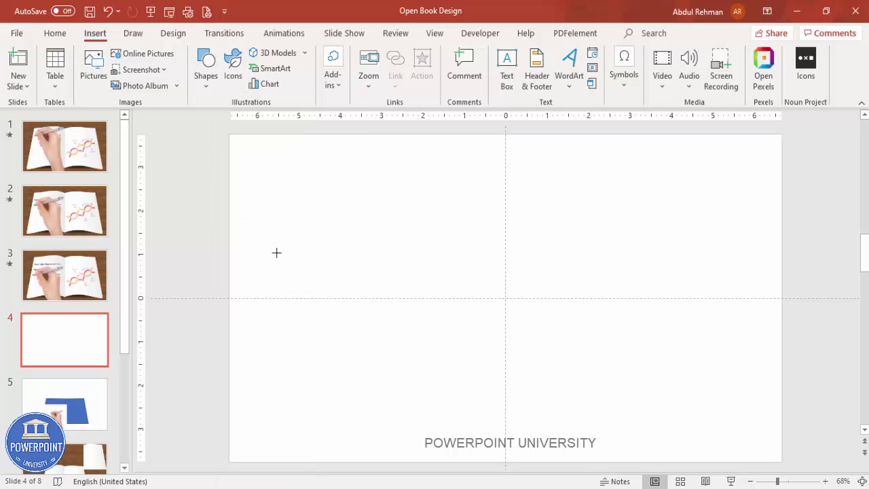
pyautogui.moveTo(386, 198); pyautogui.dragTo(505, 381)
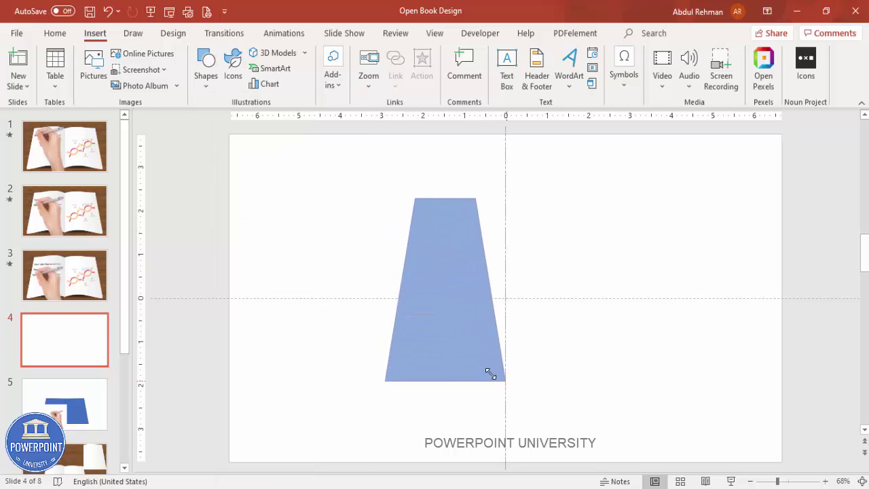
# Widen the trapezoid to 3.56" with its bottom-right corner on the centre line, and remove its outline.
pyautogui.moveTo(384, 285); pyautogui.dragTo(370, 286)
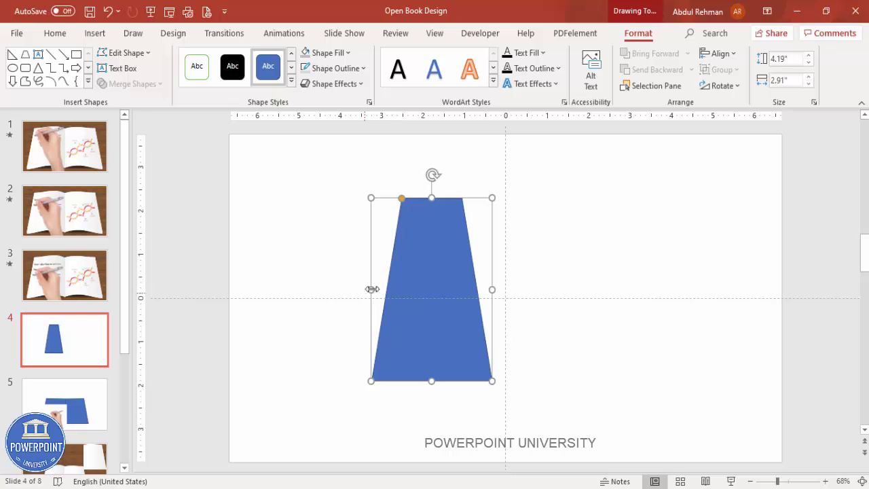
pyautogui.moveTo(489, 290); pyautogui.dragTo(460, 338)
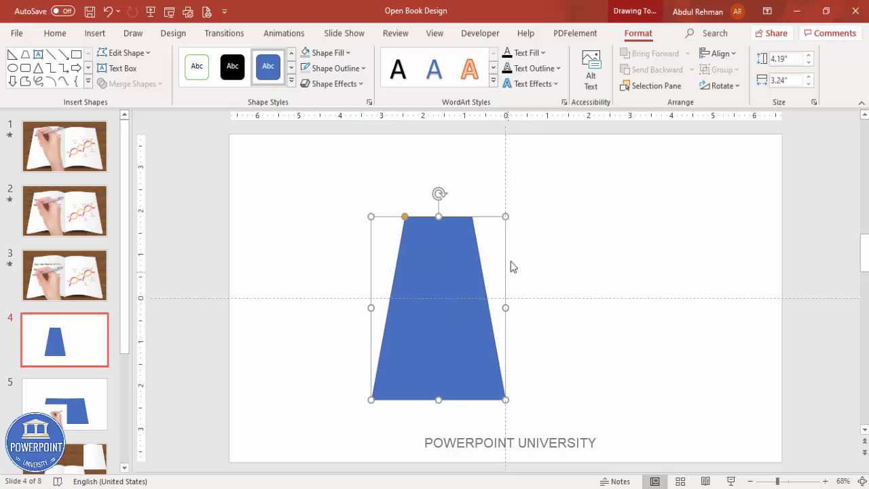
pyautogui.moveTo(370, 310); pyautogui.dragTo(358, 308)
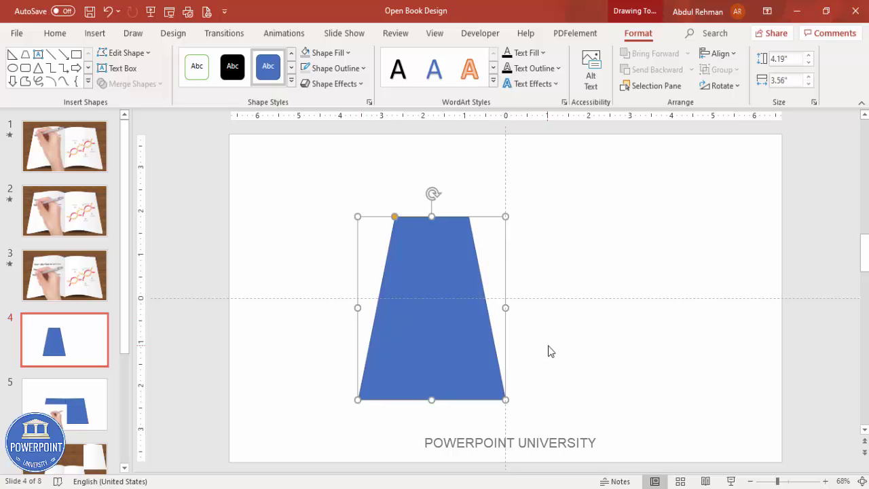
pyautogui.click(358, 70)
pyautogui.click(346, 256)
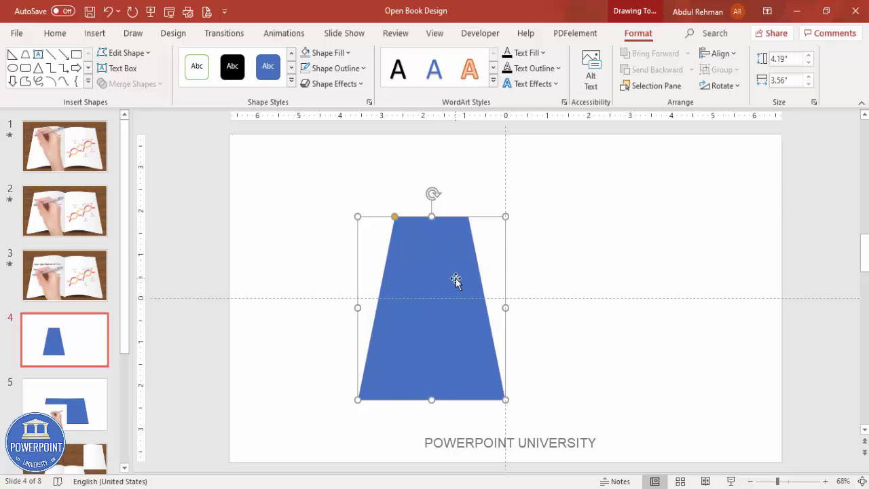
# Edit the trapezoid's points, moving its top-right corner onto the vertical centre guide.
pyautogui.rightClick(456, 281)
pyautogui.click(510, 236)
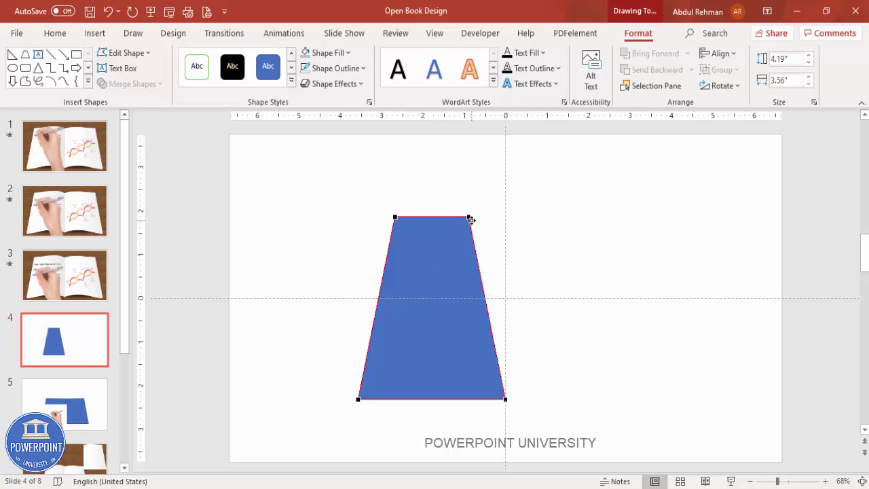
pyautogui.scroll(10, 726, 398)
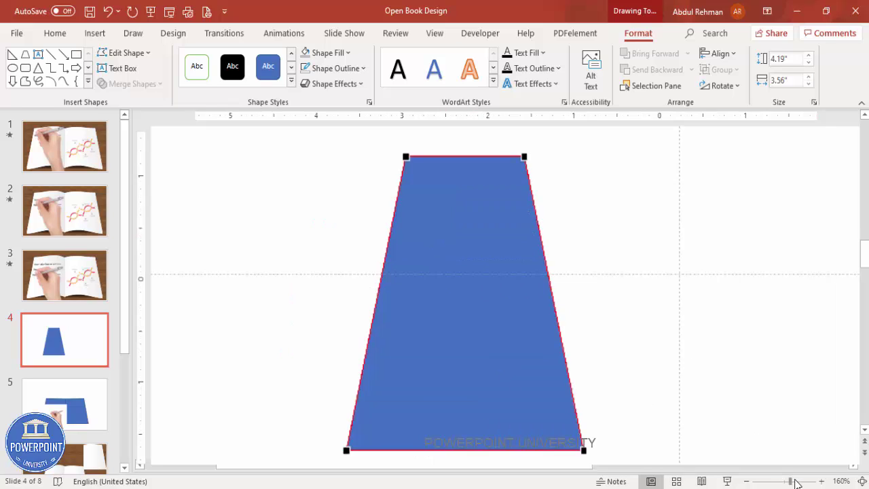
pyautogui.scroll(-3, 728, 390)
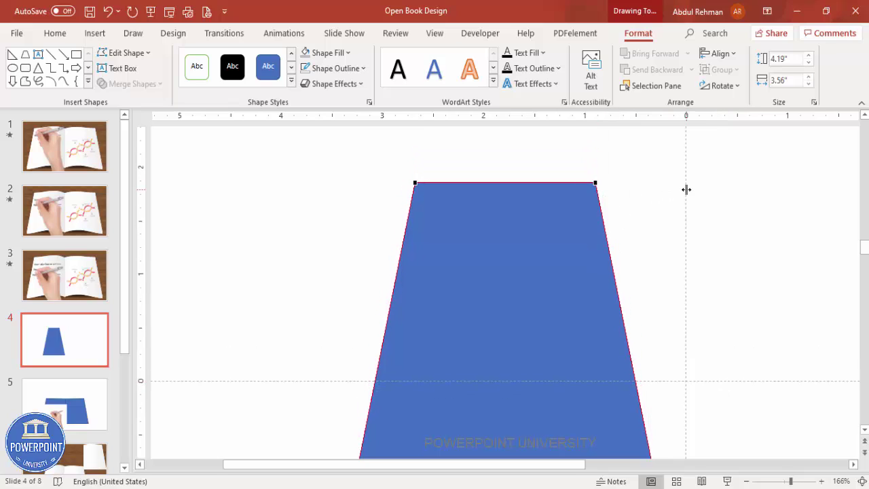
pyautogui.moveTo(595, 182); pyautogui.dragTo(686, 182)
pyautogui.click(734, 215)
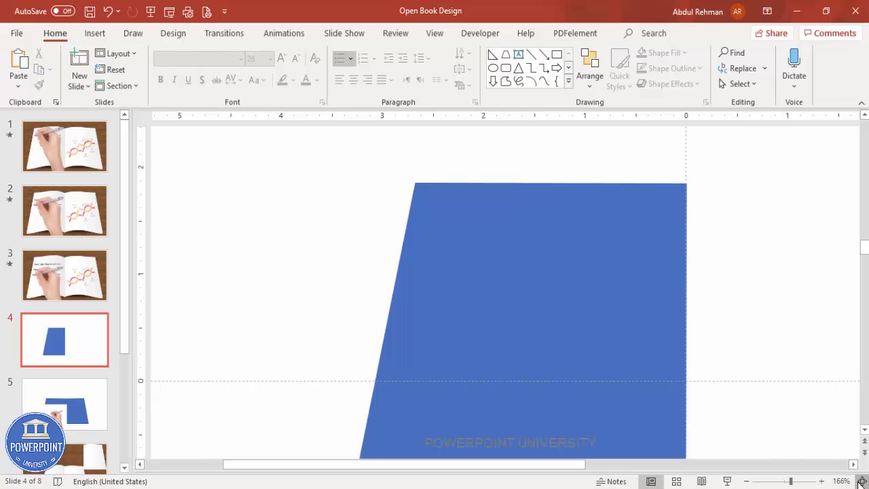
# Fit the slide to the window and zoom in to confirm the straight right edge.
pyautogui.click(861, 480)
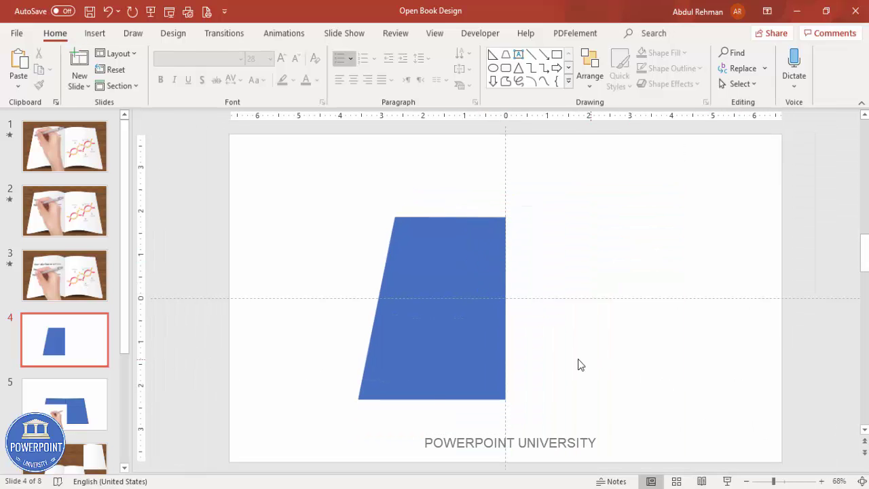
pyautogui.click(430, 233)
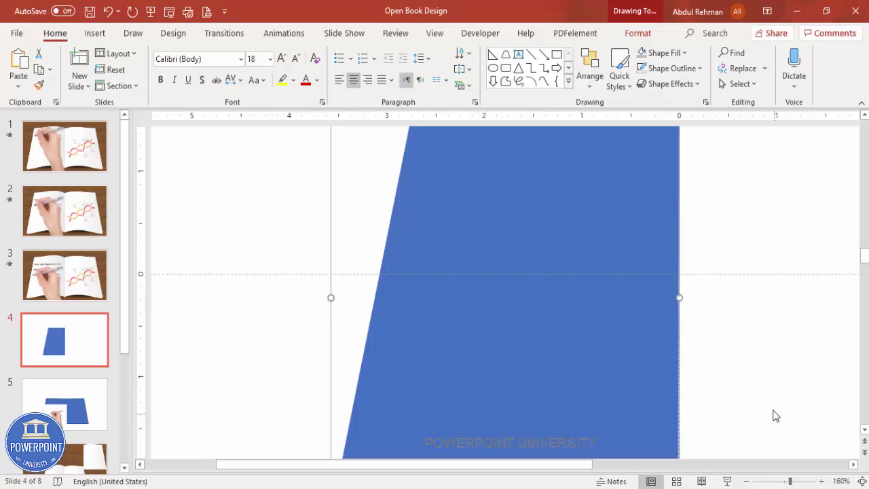
pyautogui.click(724, 273)
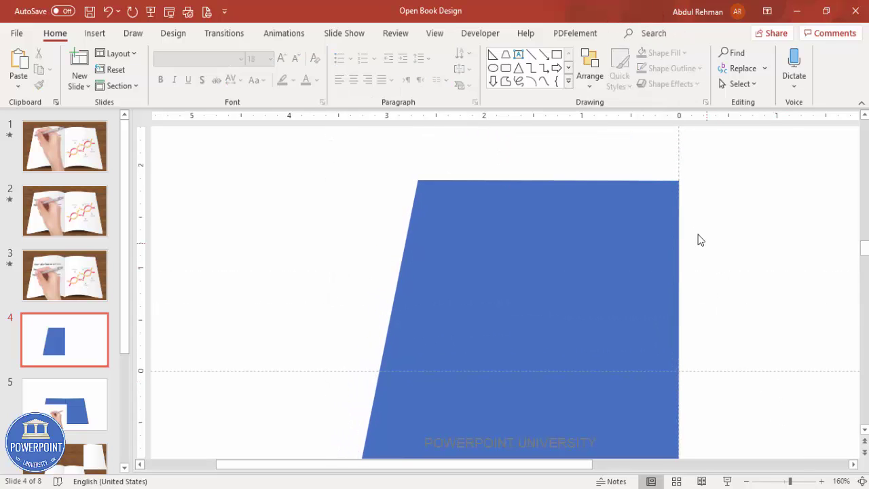
pyautogui.click(863, 481)
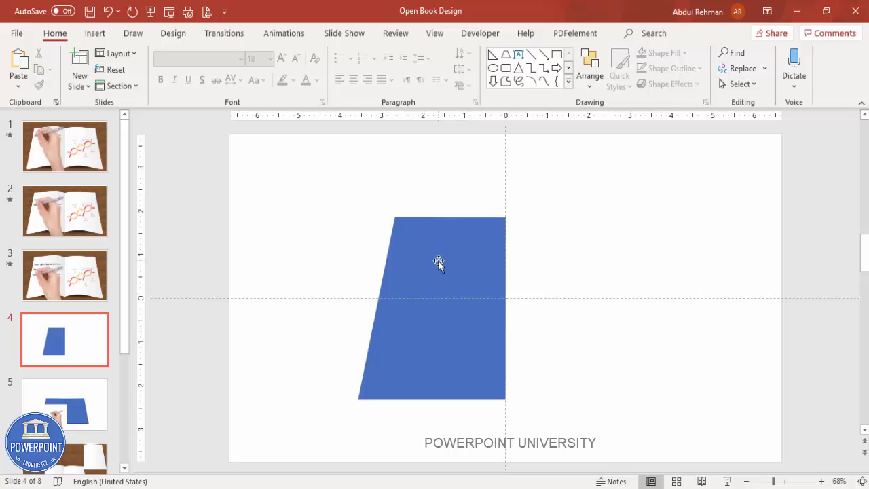
pyautogui.click(95, 32)
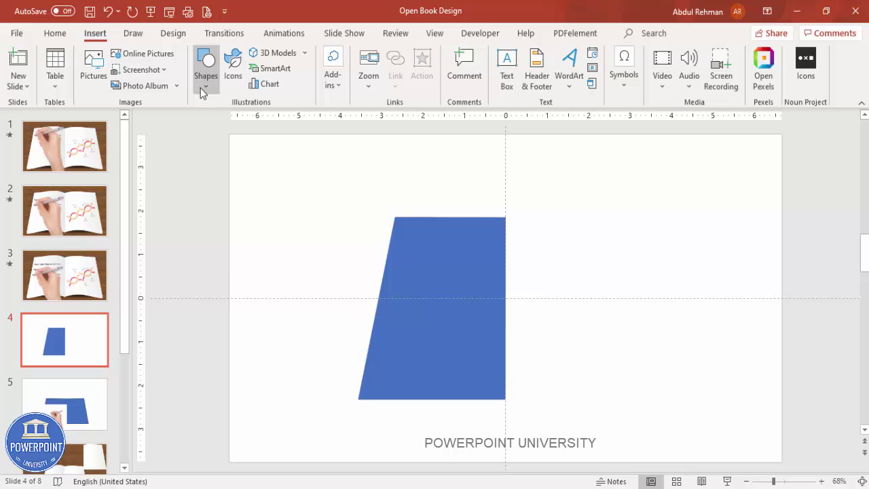
# Draw a right triangle along the blue page's bottom, fill it orange, and remove its outline.
pyautogui.click(201, 87)
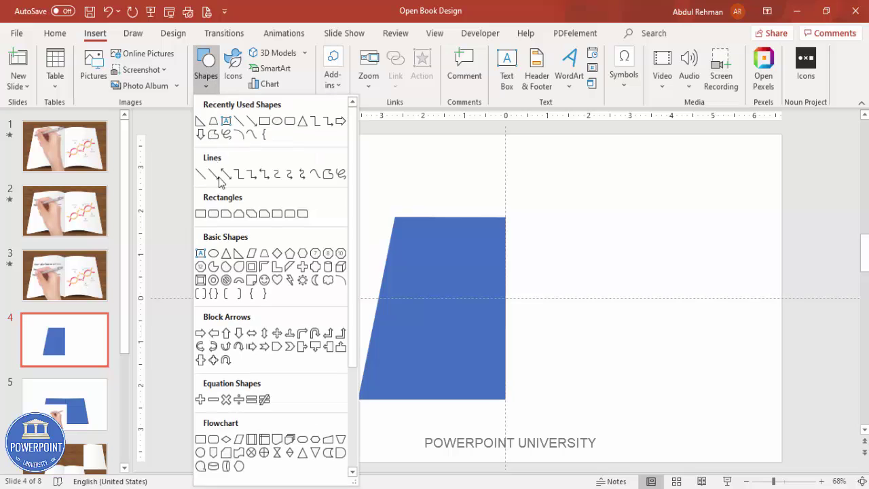
pyautogui.click(239, 254)
pyautogui.moveTo(506, 399); pyautogui.dragTo(364, 366)
pyautogui.click(328, 53)
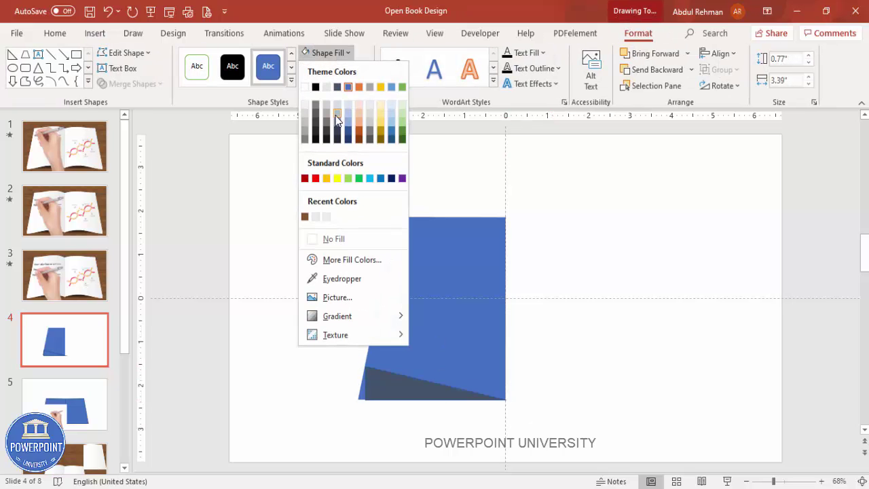
pyautogui.click(360, 139)
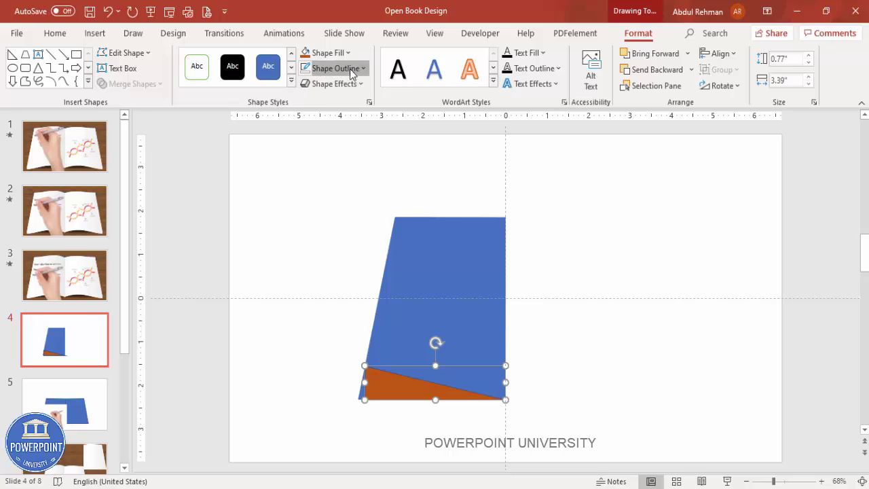
pyautogui.click(349, 68)
pyautogui.click(342, 258)
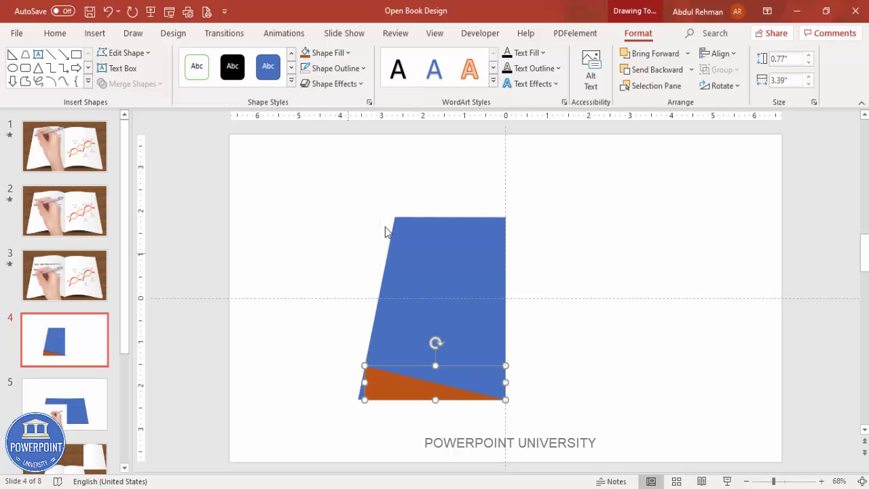
# Flip the orange triangle horizontally and resize it to 0.63" by 3.56" along the page bottom.
pyautogui.click(723, 88)
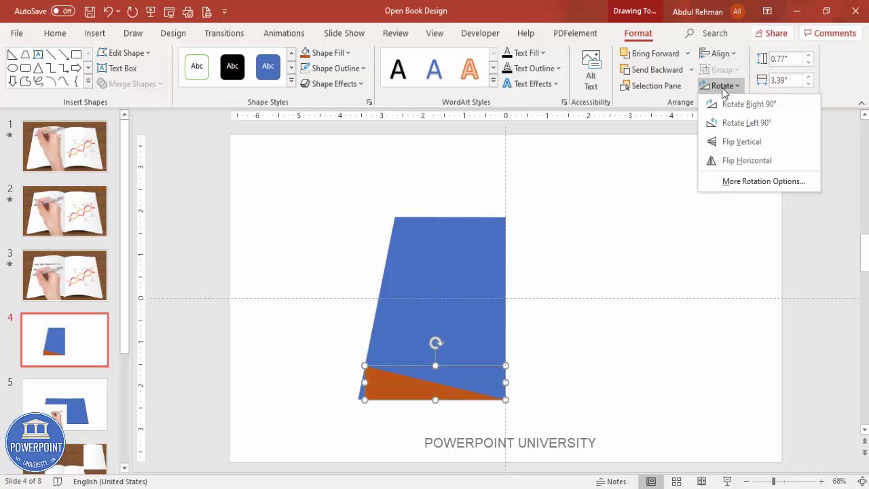
pyautogui.click(743, 164)
pyautogui.moveTo(435, 365); pyautogui.dragTo(435, 371)
pyautogui.moveTo(362, 384); pyautogui.dragTo(357, 385)
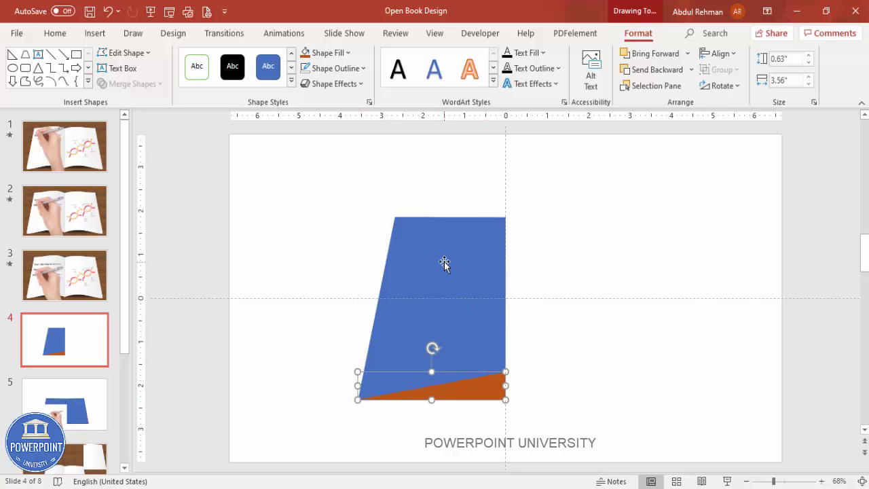
# Edit the orange wedge's points to curve its top edge and lower it to 0.38" tall.
pyautogui.rightClick(483, 394)
pyautogui.click(559, 142)
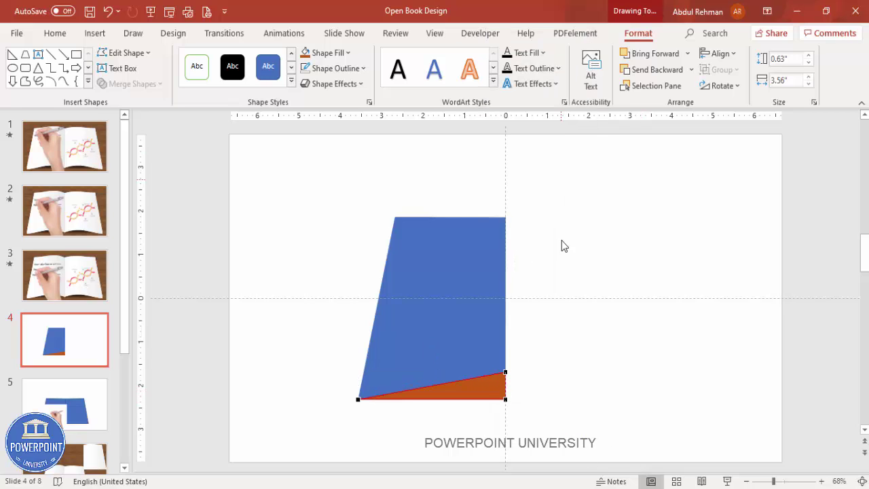
pyautogui.click(790, 481)
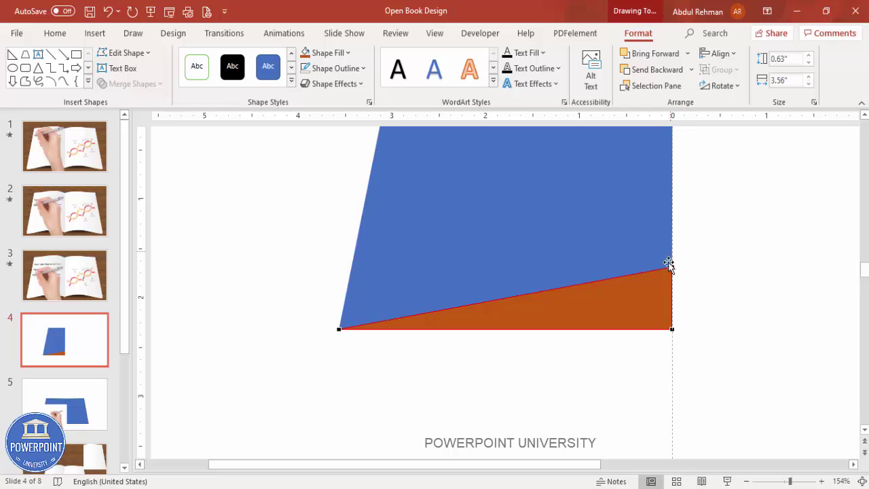
pyautogui.moveTo(672, 268); pyautogui.dragTo(671, 304)
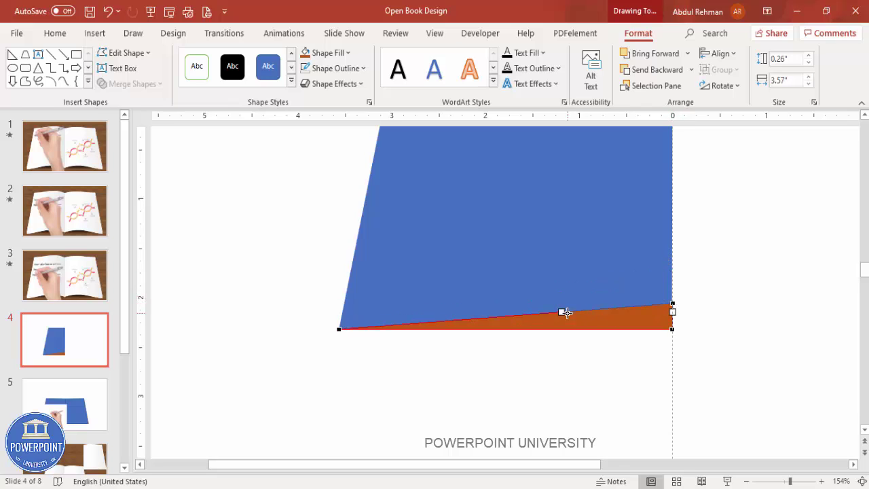
pyautogui.moveTo(563, 299); pyautogui.dragTo(555, 270)
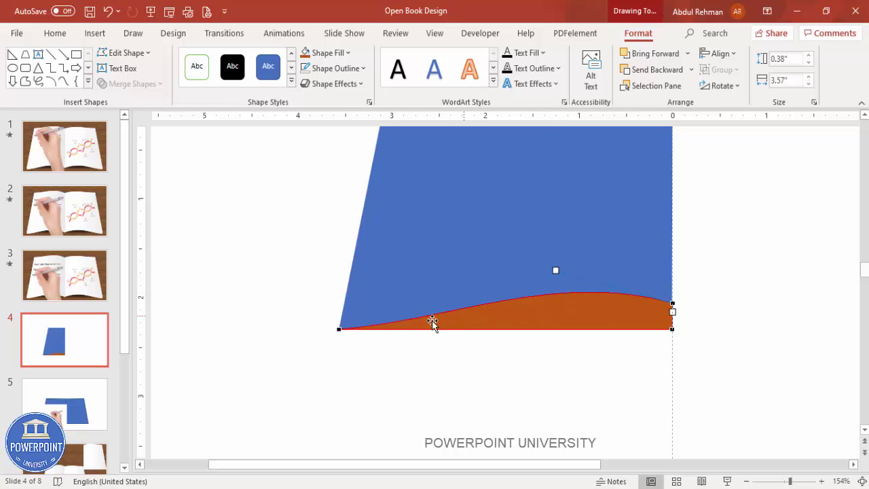
pyautogui.click(861, 481)
# Place a duplicate of the curved orange wedge at the slide's upper left.
pyautogui.click(514, 411)
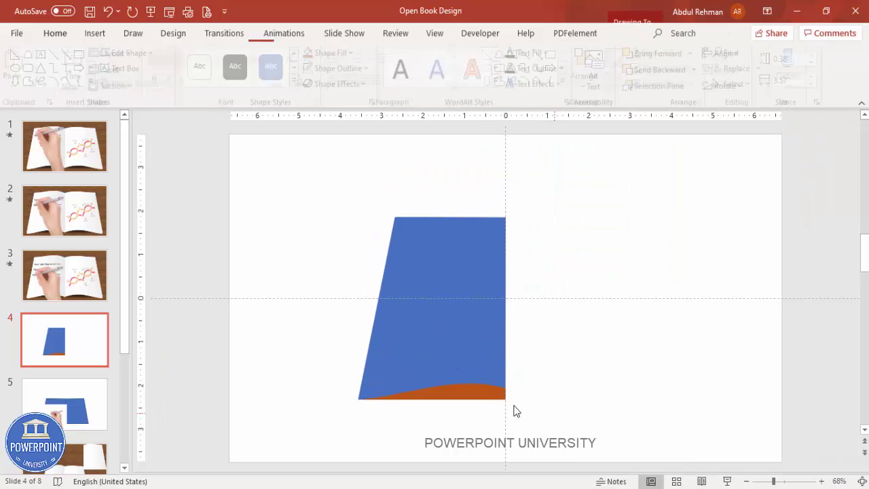
pyautogui.click(477, 391)
pyautogui.moveTo(474, 394); pyautogui.dragTo(345, 174)
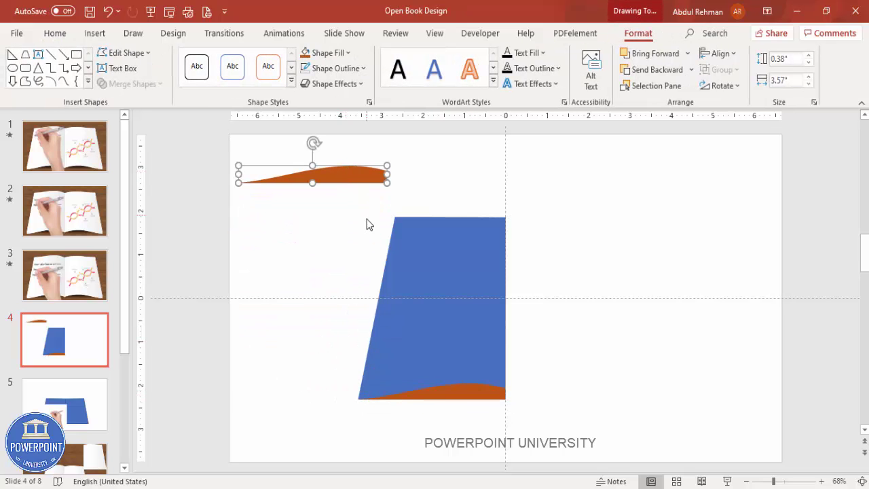
# Subtract the orange curve from the blue page to give it a curved bottom.
pyautogui.click(427, 328)
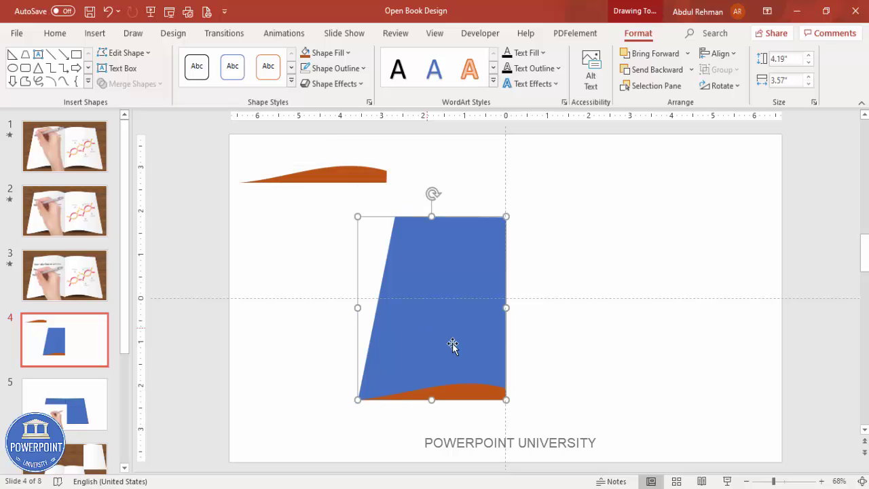
pyautogui.keyDown('shift'); pyautogui.click(472, 392); pyautogui.keyUp('shift')
pyautogui.click(131, 84)
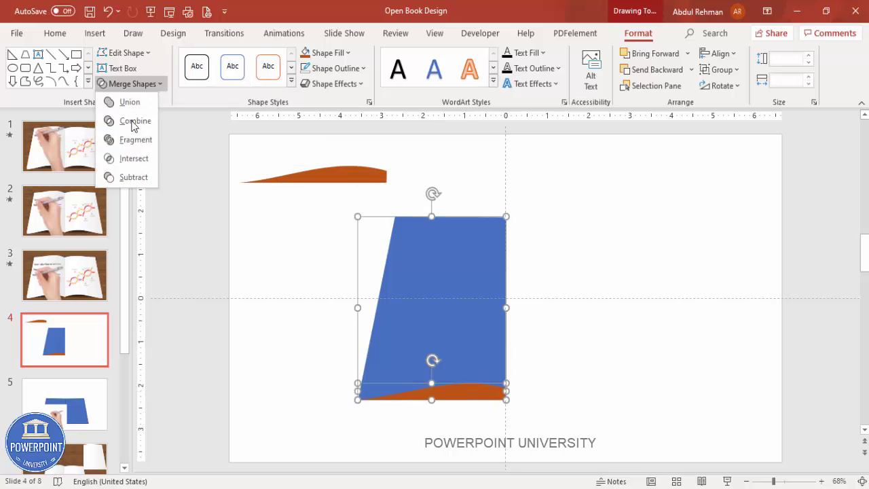
pyautogui.click(120, 178)
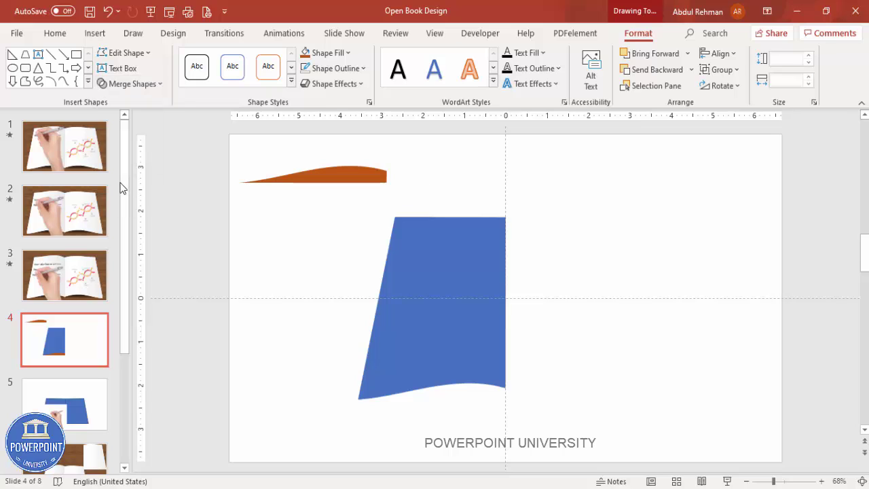
# Edit the blue page's points to bow its top edge upward, making it 4.4" by 3.57".
pyautogui.rightClick(479, 250)
pyautogui.click(531, 274)
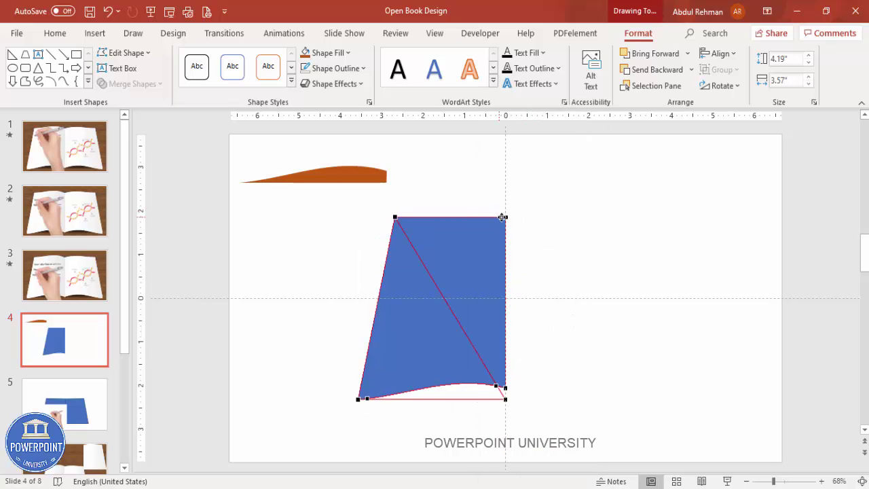
pyautogui.moveTo(470, 214); pyautogui.dragTo(468, 196)
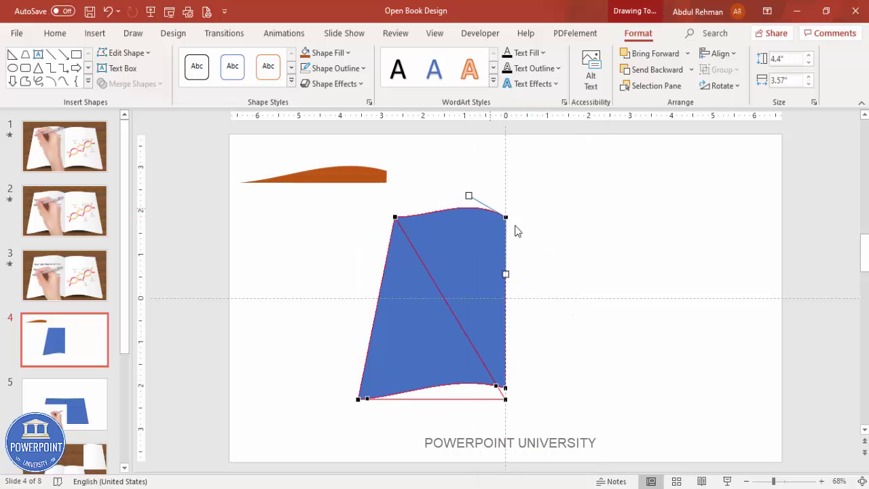
pyautogui.click(546, 253)
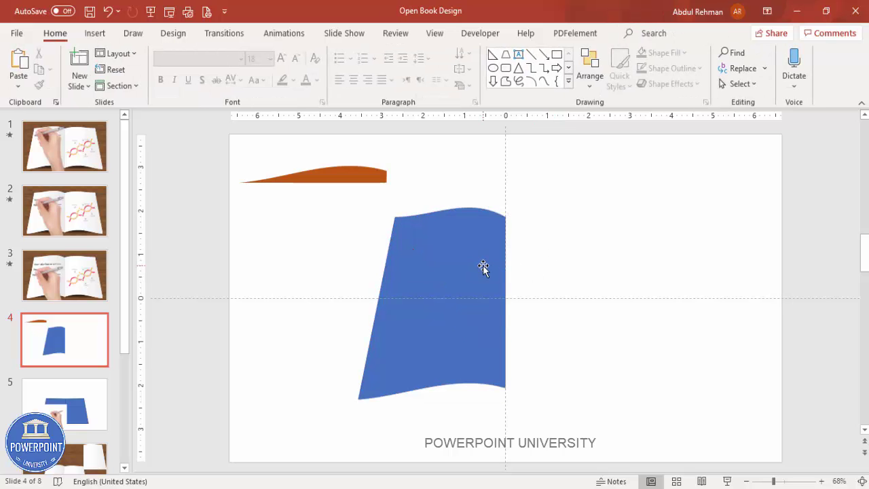
pyautogui.click(465, 254)
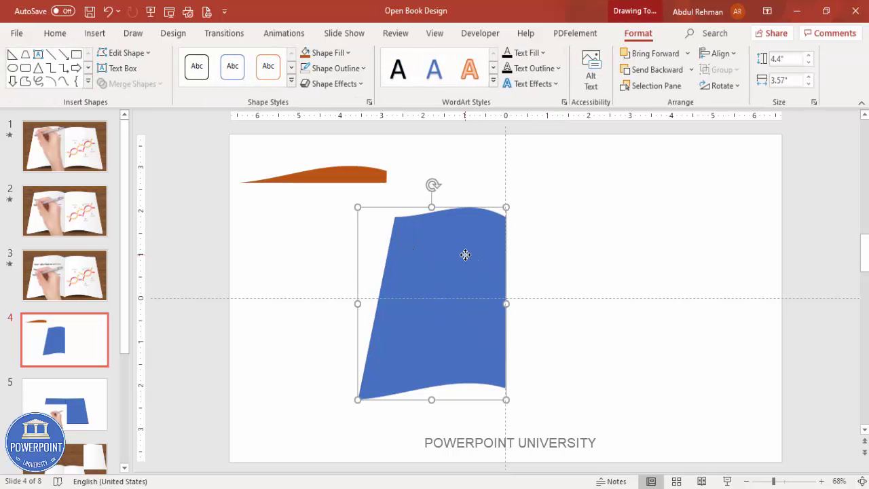
# Duplicate the blue page, flip the copy horizontally, and butt it against the original at the centre line.
pyautogui.moveTo(465, 254); pyautogui.dragTo(611, 249)
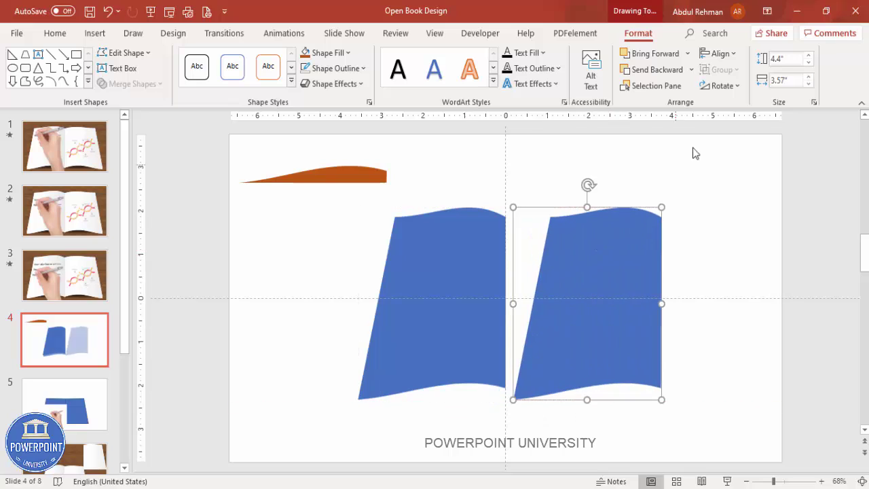
pyautogui.click(723, 87)
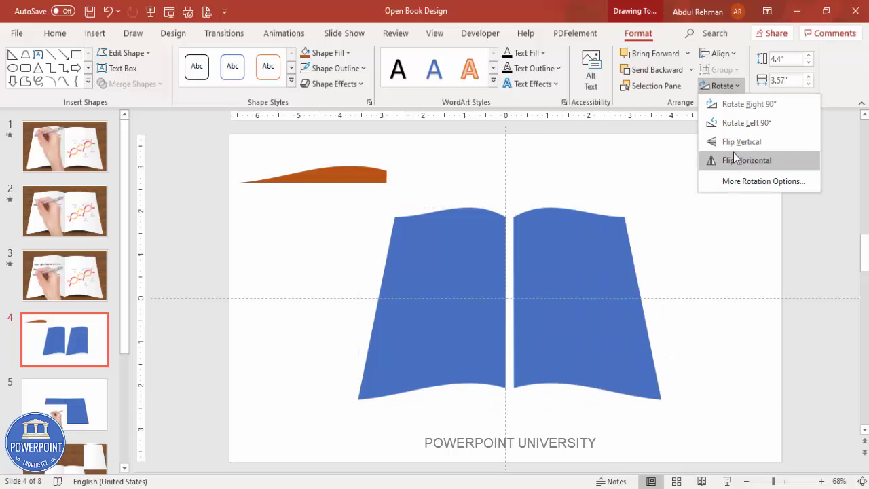
pyautogui.click(735, 159)
pyautogui.moveTo(621, 249); pyautogui.dragTo(614, 248)
pyautogui.click(683, 296)
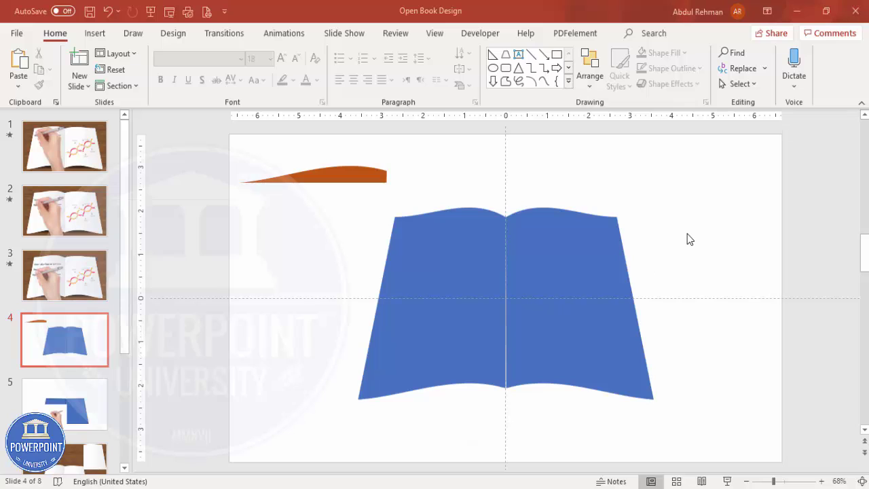
# Fill the slide background with the oak wood texture.
pyautogui.rightClick(690, 213)
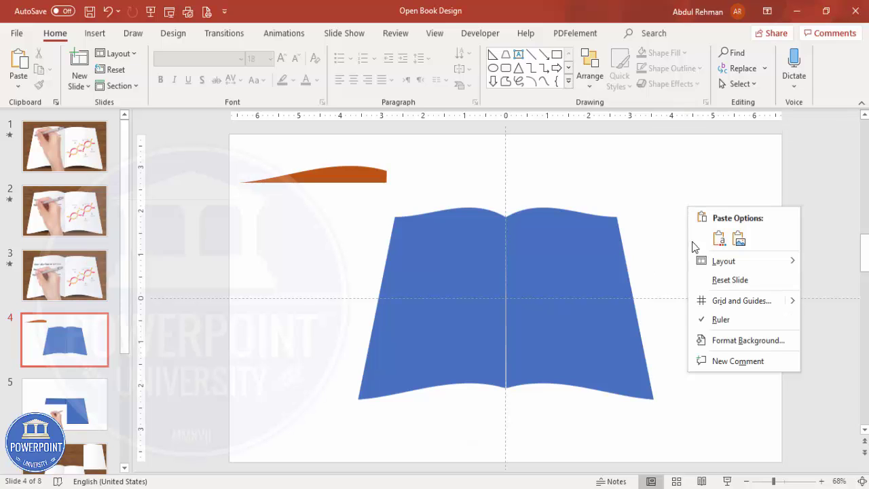
pyautogui.click(739, 339)
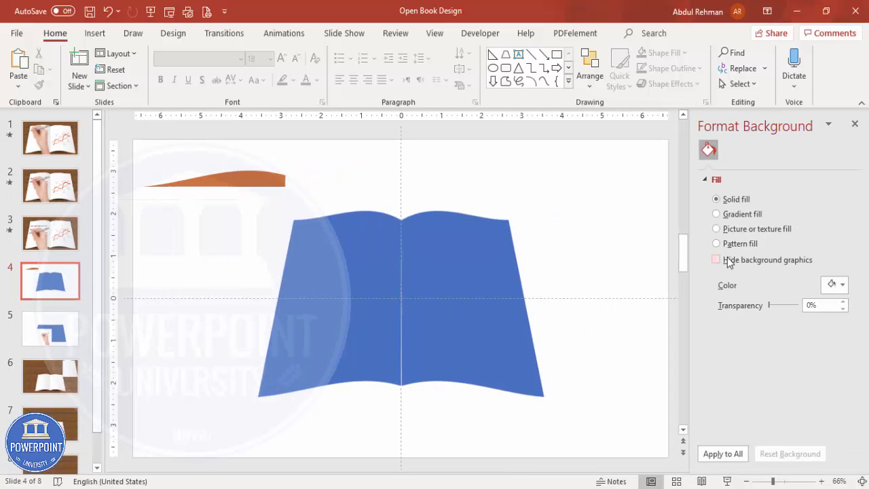
pyautogui.click(771, 230)
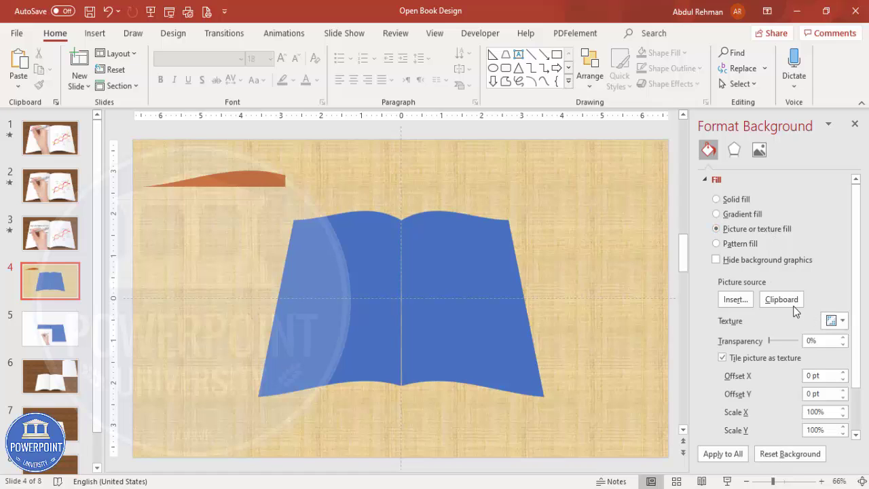
pyautogui.click(834, 320)
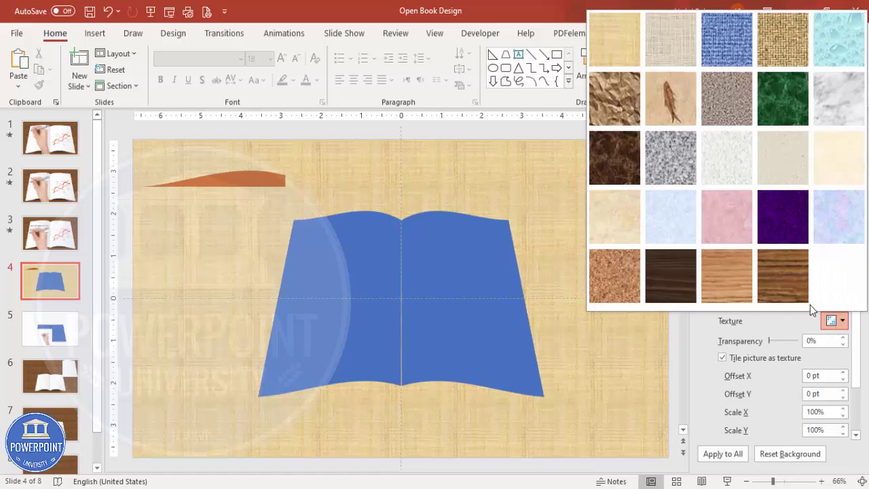
pyautogui.click(785, 277)
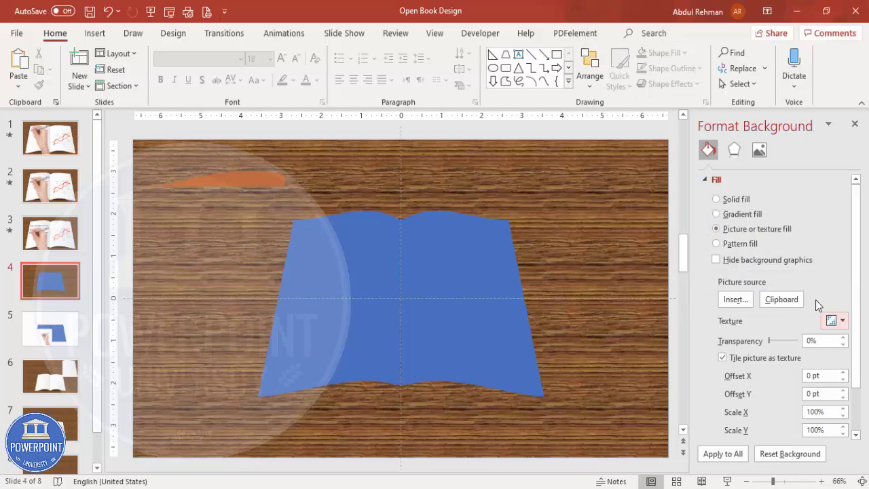
# Apply a Blur artistic effect at radius 10 to the wood background.
pyautogui.click(735, 150)
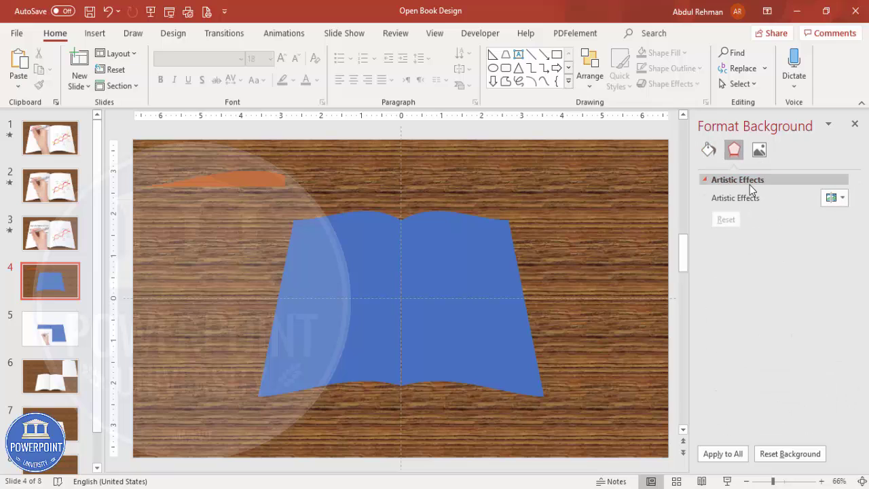
pyautogui.click(833, 199)
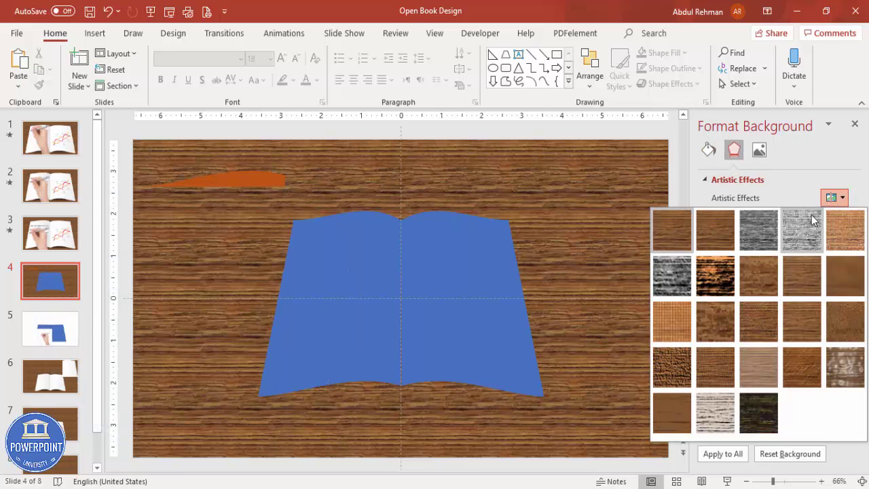
pyautogui.click(837, 275)
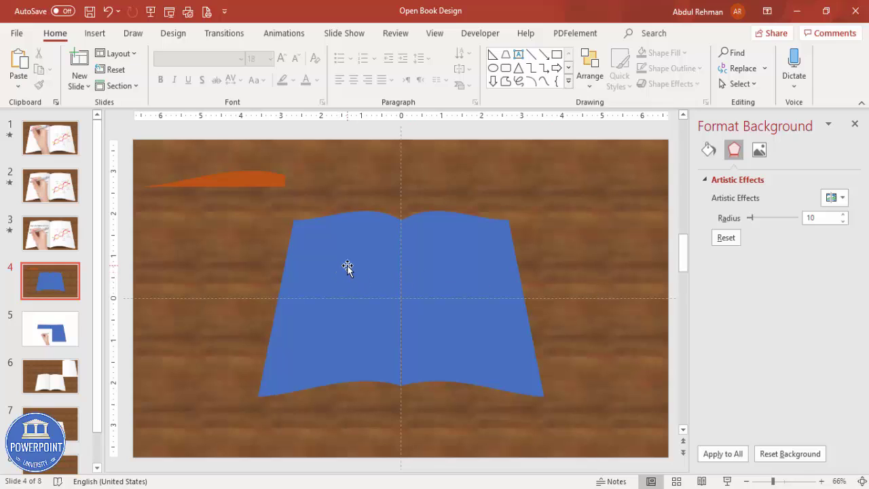
pyautogui.click(370, 266)
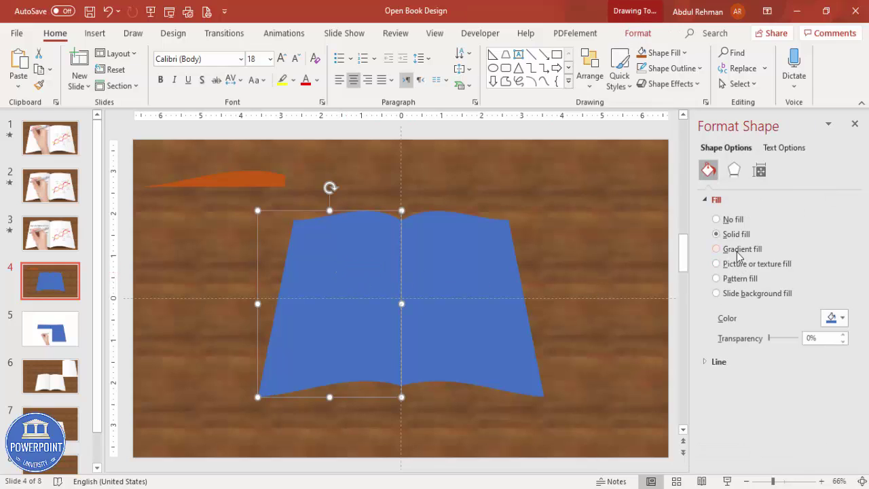
# Fill the left page with a white-to-light-gray linear gradient.
pyautogui.click(739, 252)
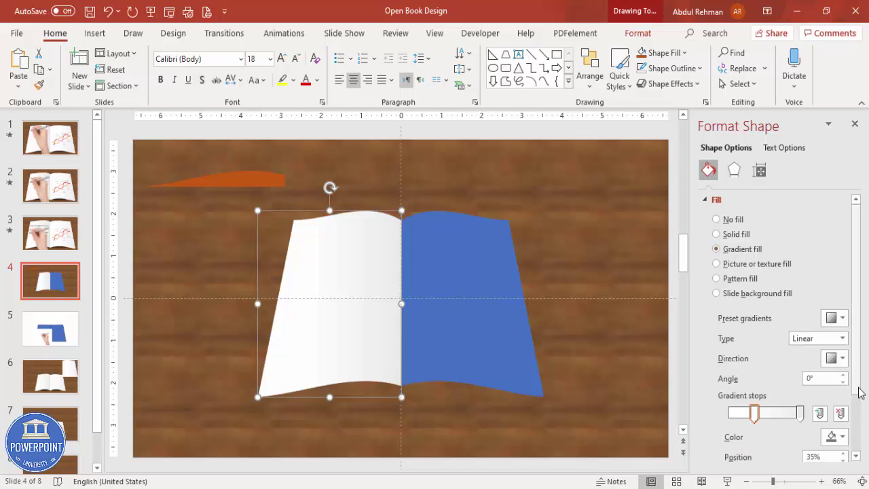
pyautogui.scroll(-2, 808, 373)
pyautogui.click(801, 361)
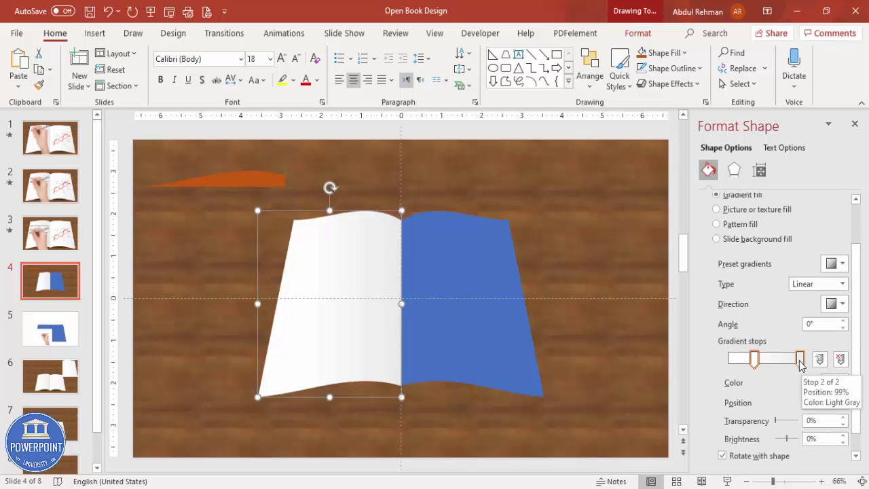
pyautogui.click(755, 360)
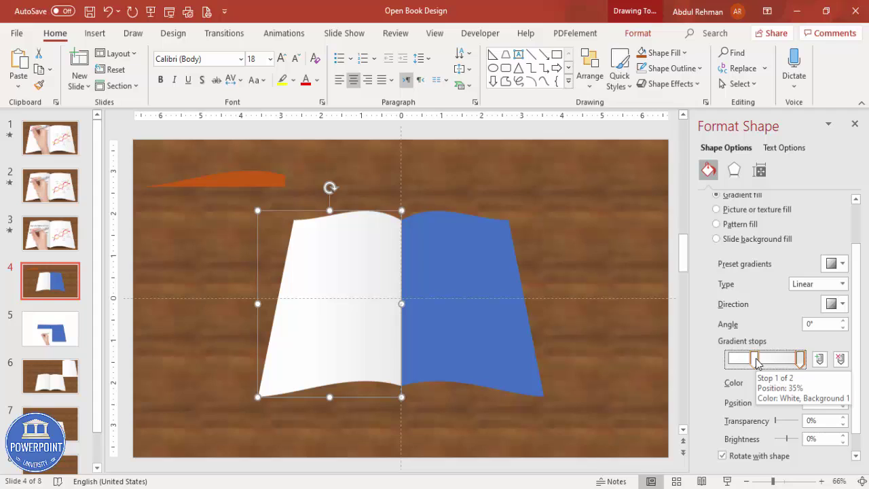
pyautogui.click(802, 362)
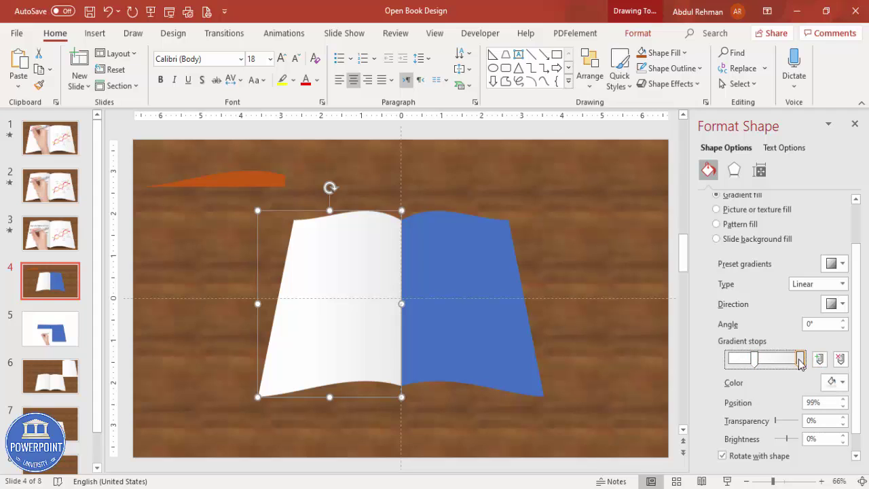
pyautogui.click(834, 382)
pyautogui.click(766, 252)
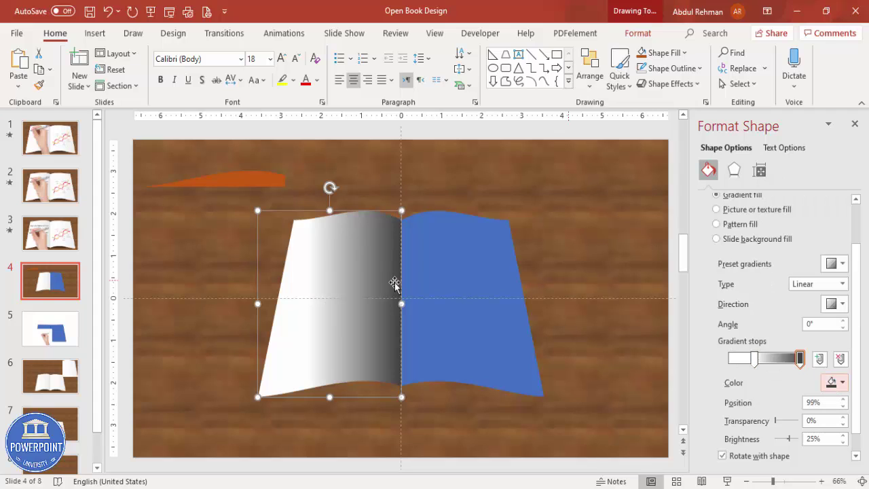
pyautogui.click(842, 382)
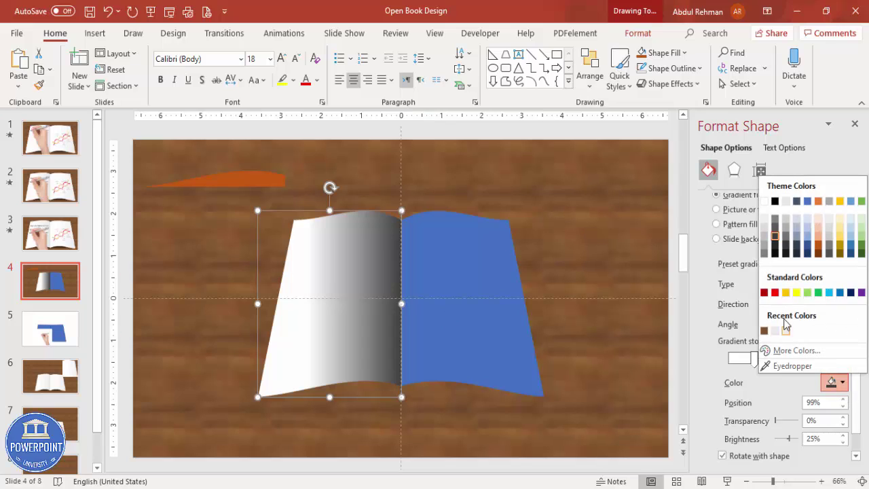
pyautogui.click(776, 331)
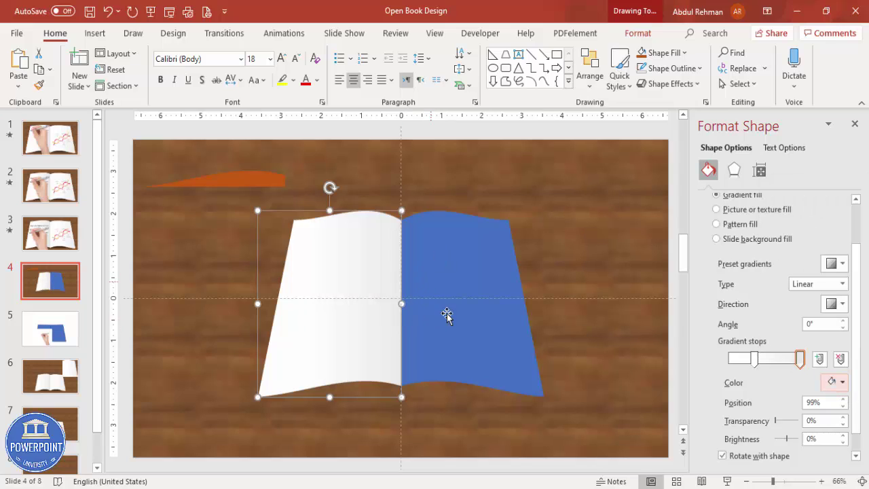
# Give the right page the same gradient, reversed to a 180° angle so it shades toward the spine.
pyautogui.click(449, 268)
pyautogui.click(716, 249)
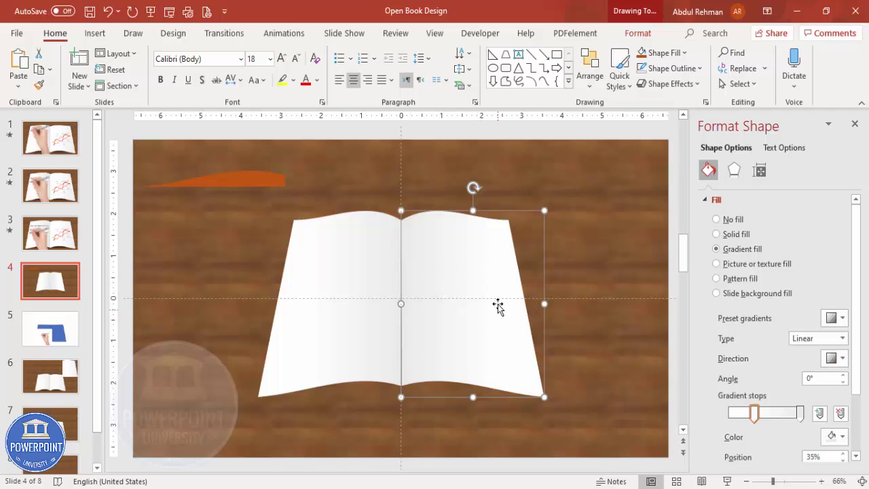
pyautogui.click(834, 358)
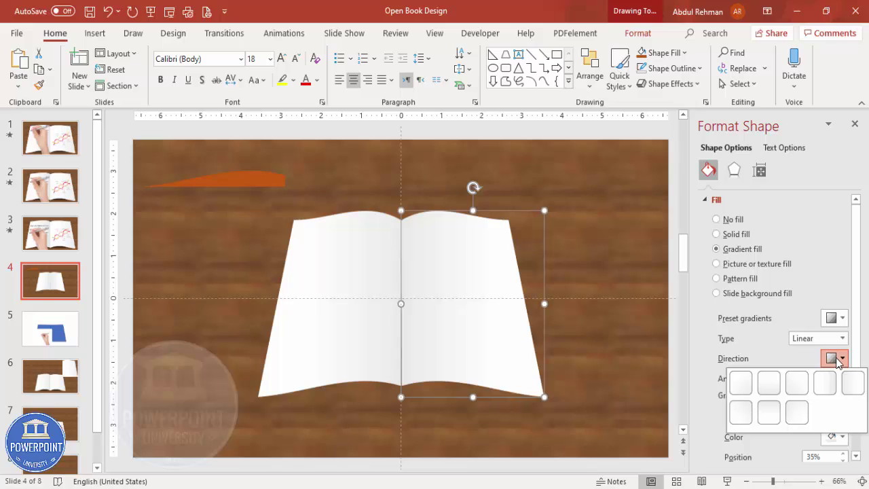
pyautogui.click(834, 359)
pyautogui.click(834, 358)
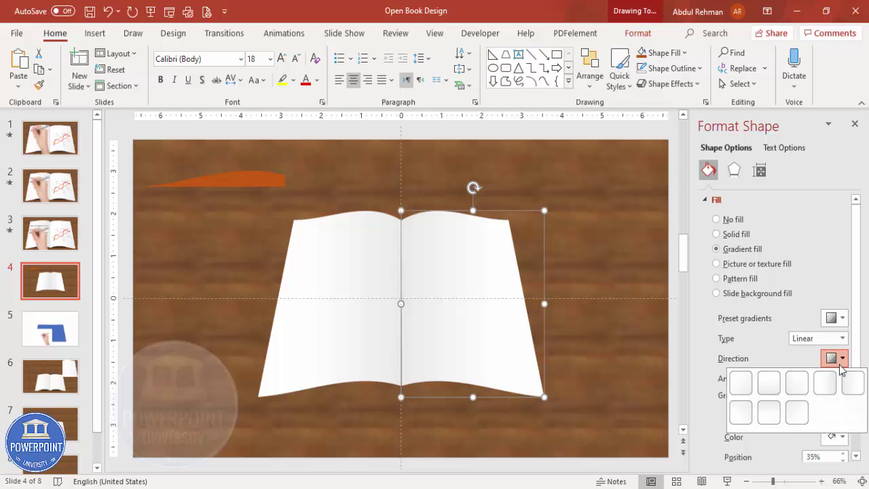
pyautogui.click(846, 382)
pyautogui.click(604, 284)
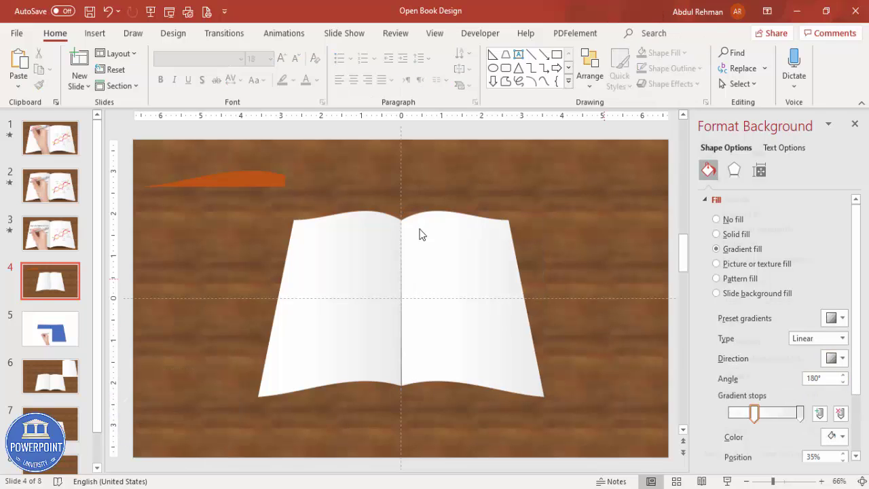
pyautogui.click(435, 32)
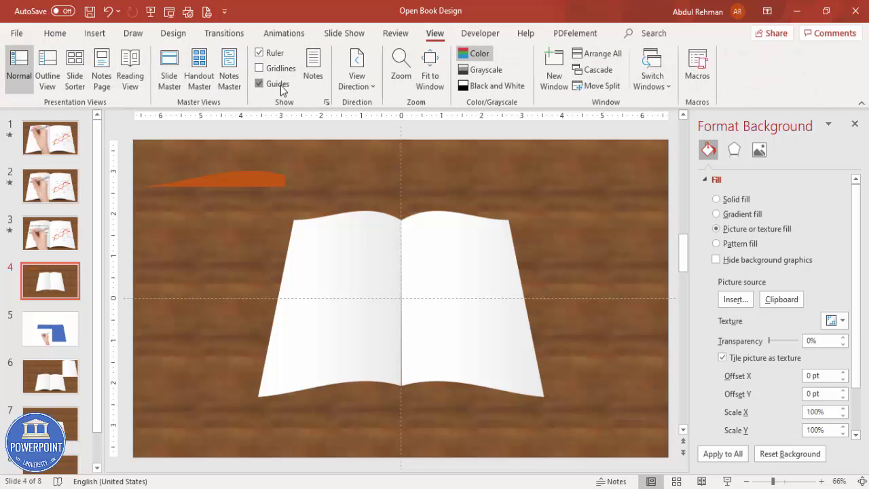